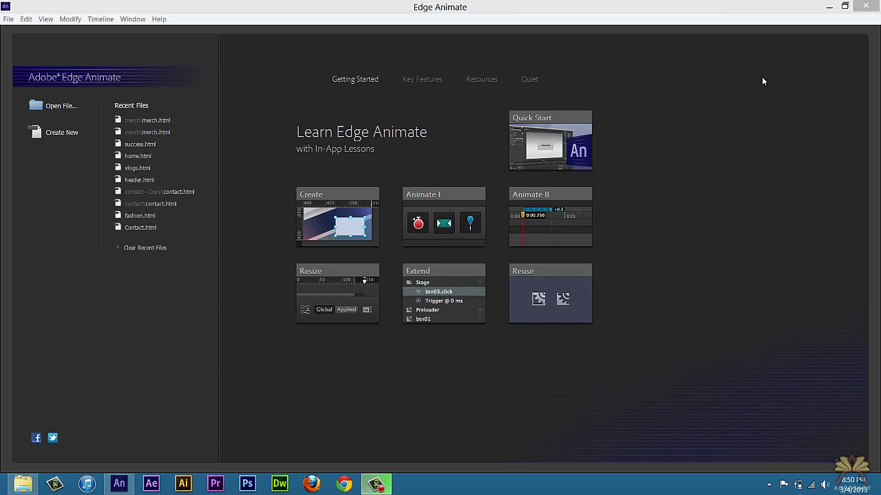
Step: Create a new Edge Animate document and widen its stage
{"action": "left_click", "coordinate": [9, 19]}
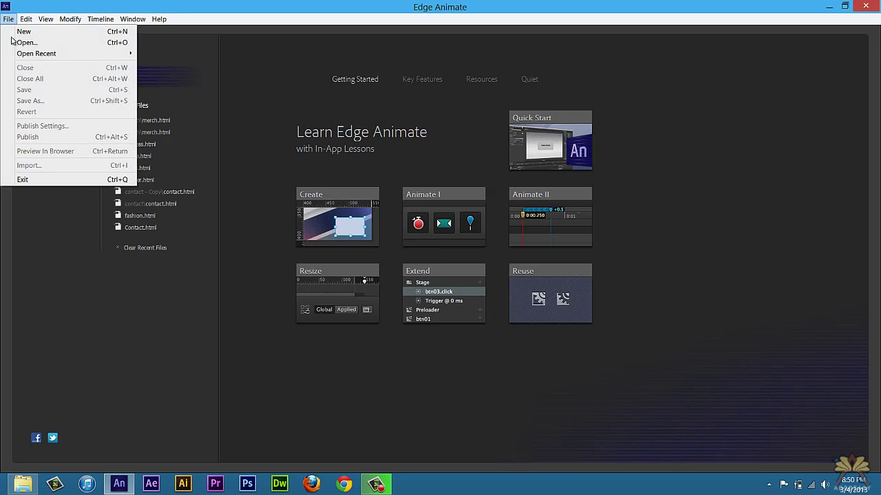
{"action": "left_click", "coordinate": [23, 32]}
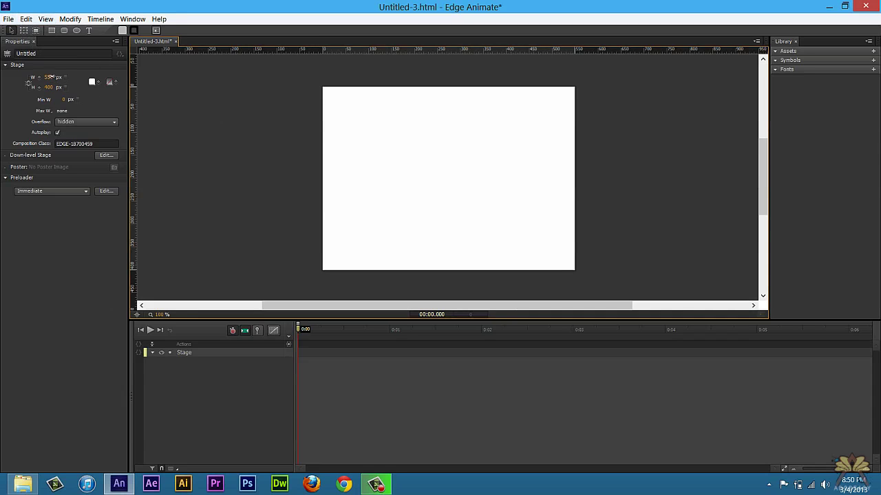
{"action": "left_click_drag", "start_coordinate": [54, 78], "coordinate": [122, 81]}
Step: Import the adobeasy and adobeasy_monkey PNG images onto the stage
{"action": "left_click", "coordinate": [9, 19]}
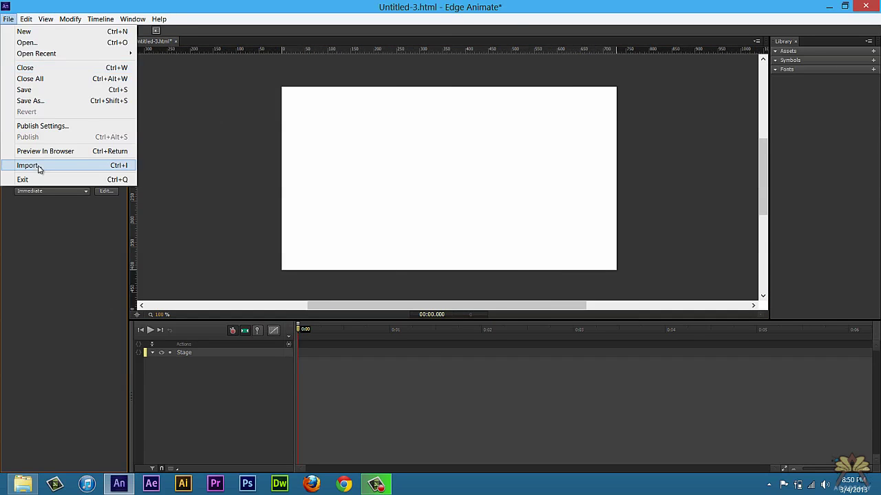
{"action": "left_click", "coordinate": [27, 166]}
{"action": "left_click_drag", "start_coordinate": [275, 178], "coordinate": [372, 117]}
{"action": "left_click", "coordinate": [444, 279]}
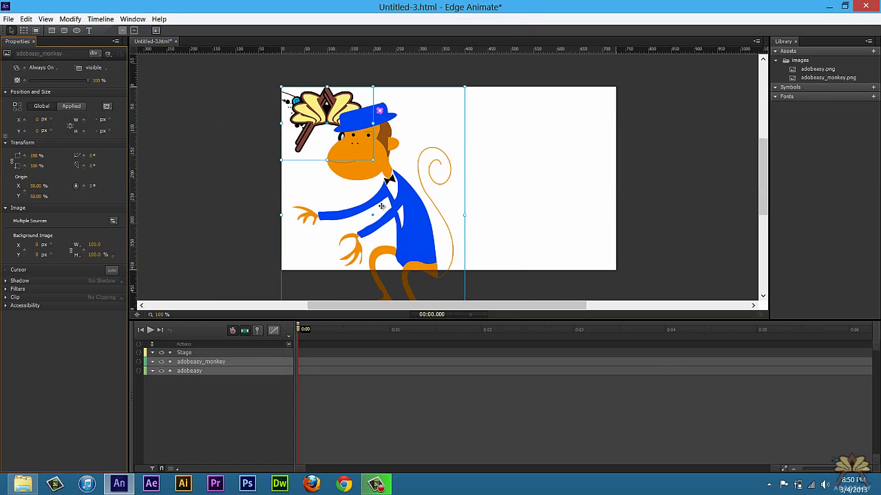
Step: Shrink the monkey and place it right, position the logo, and widen the stage to 809 px
{"action": "left_click_drag", "start_coordinate": [388, 185], "coordinate": [508, 189]}
{"action": "left_click_drag", "start_coordinate": [401, 94], "coordinate": [481, 204]}
{"action": "left_click_drag", "start_coordinate": [524, 239], "coordinate": [506, 134]}
{"action": "left_click_drag", "start_coordinate": [369, 123], "coordinate": [426, 165]}
{"action": "left_click", "coordinate": [295, 232]}
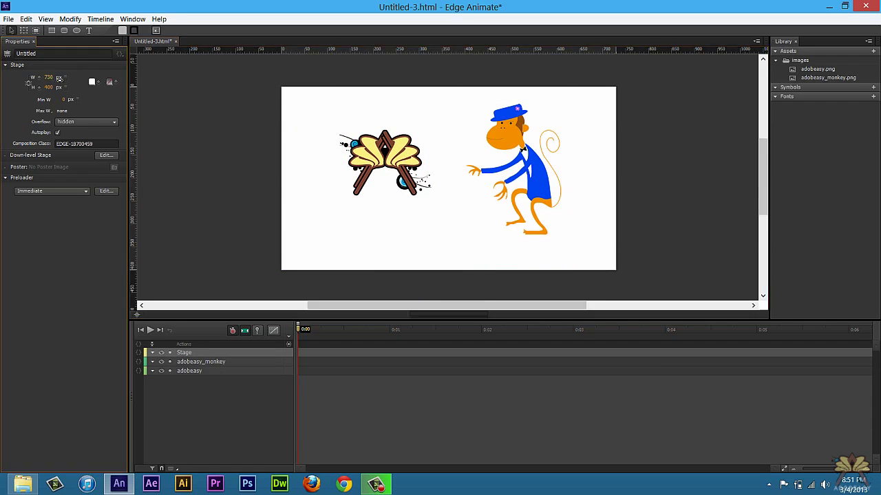
{"action": "left_click_drag", "start_coordinate": [65, 80], "coordinate": [92, 80]}
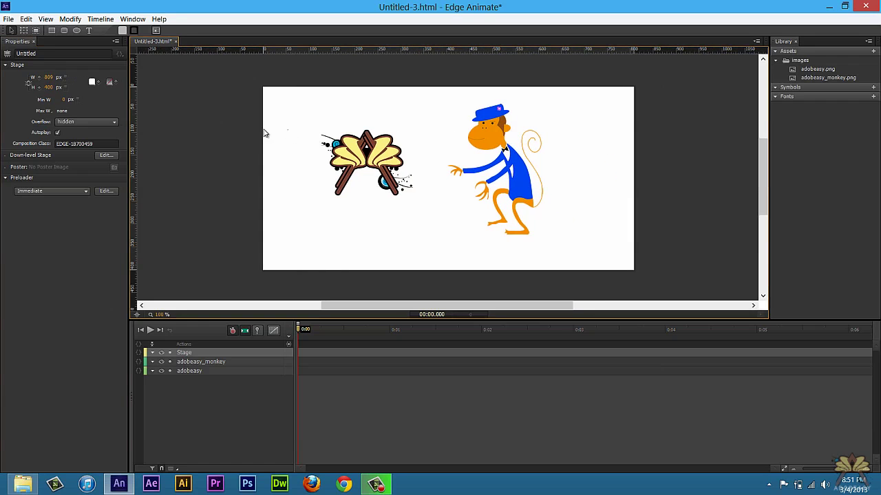
Step: Set the stage background colour to dark navy blue
{"action": "left_click", "coordinate": [92, 82]}
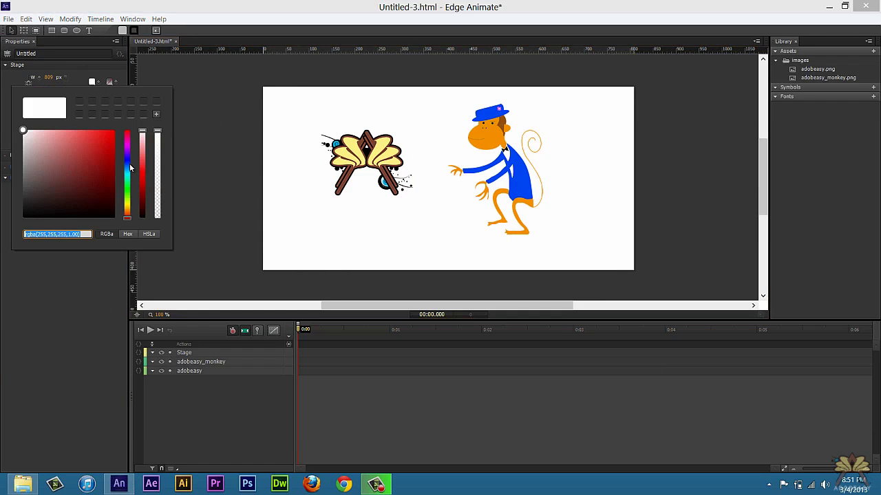
{"action": "left_click_drag", "start_coordinate": [130, 168], "coordinate": [111, 203]}
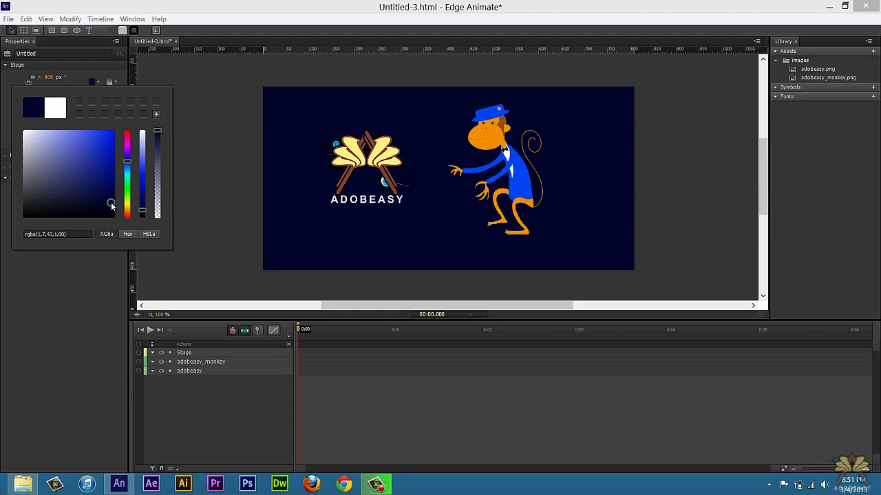
{"action": "left_click", "coordinate": [221, 86]}
Step: Move the ADOBEASY logo slightly right and down on the stage
{"action": "left_click_drag", "start_coordinate": [387, 177], "coordinate": [415, 190]}
{"action": "left_click", "coordinate": [423, 71]}
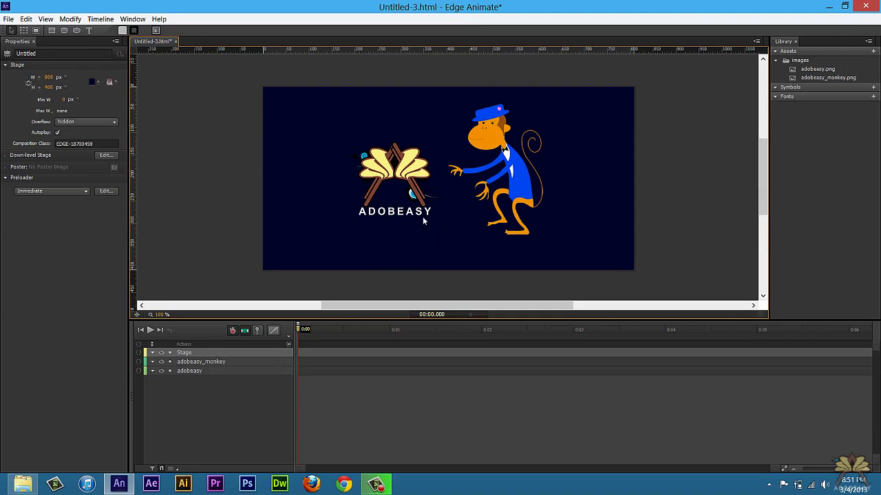
{"action": "left_click", "coordinate": [383, 180]}
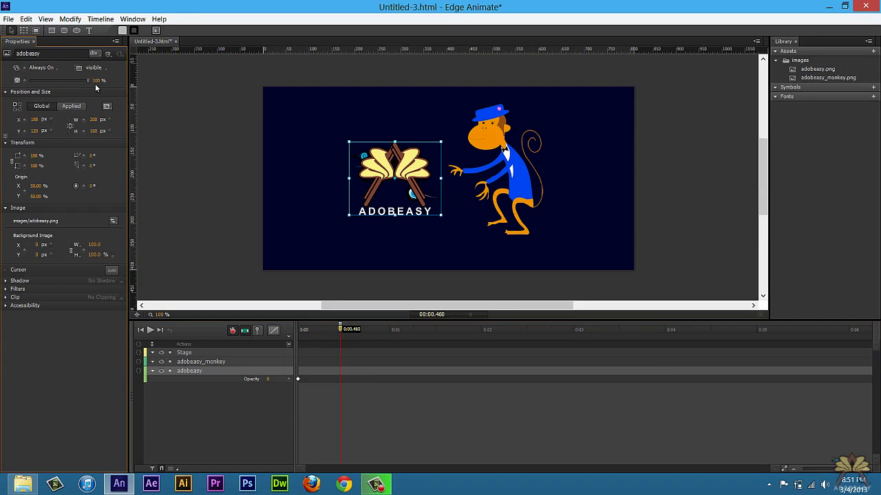
Step: Give the logo a 0% to 100% opacity fade ending at 0:00.460 and preview it
{"action": "left_click_drag", "start_coordinate": [31, 84], "coordinate": [31, 84]}
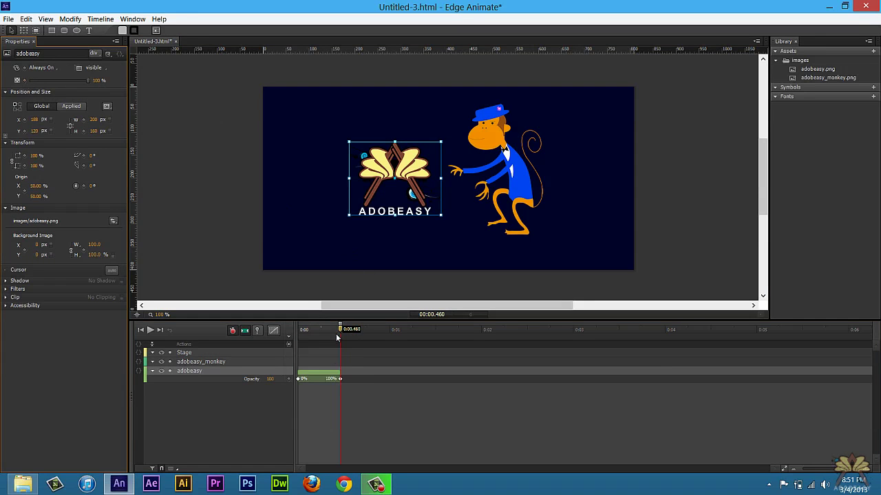
{"action": "left_click_drag", "start_coordinate": [340, 328], "coordinate": [413, 316]}
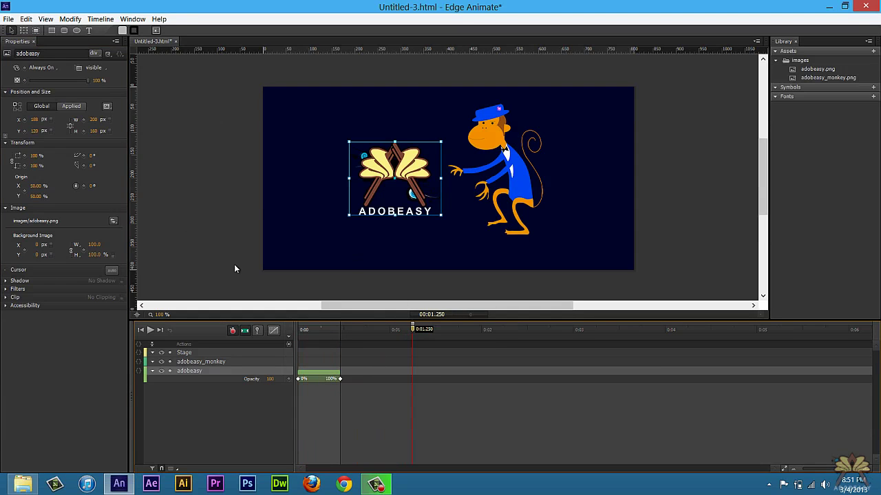
{"action": "left_click", "coordinate": [342, 331]}
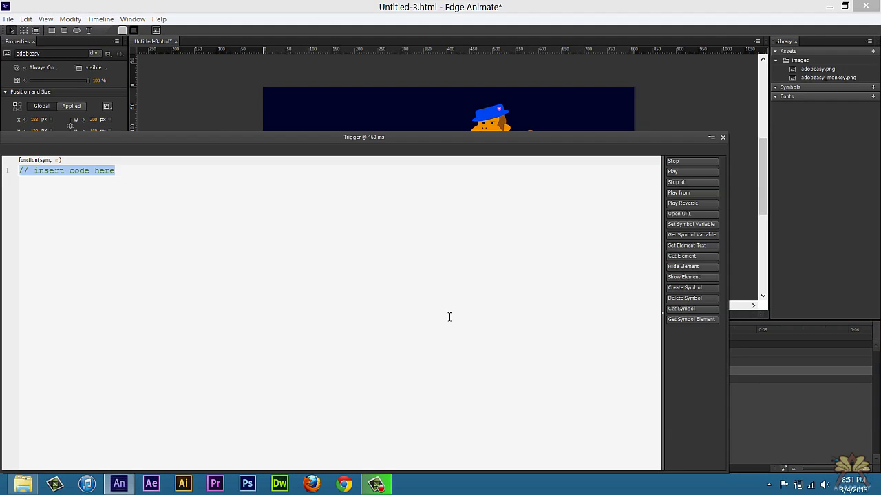
Step: Add a 460 ms trigger containing sym.stop(); to halt the timeline
{"action": "key", "text": "ctrl+t"}
{"action": "left_click", "coordinate": [692, 162]}
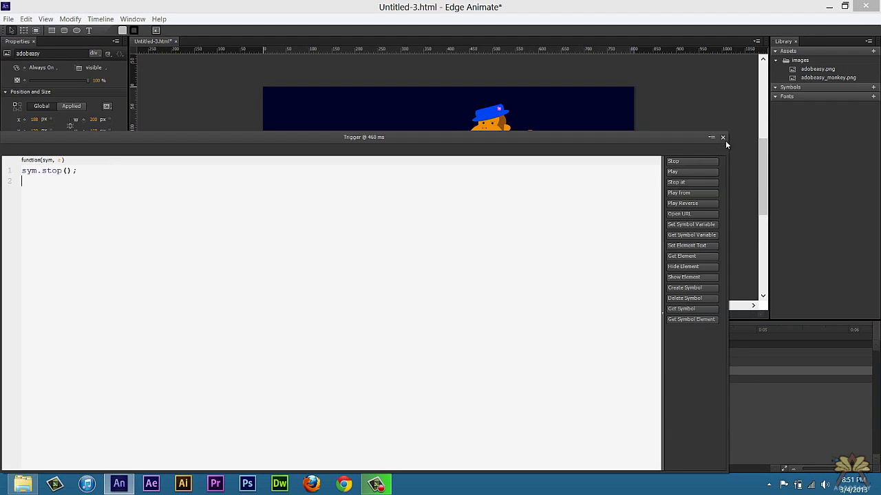
{"action": "left_click", "coordinate": [722, 137]}
Step: Save the project as tutorial
{"action": "left_click", "coordinate": [9, 18]}
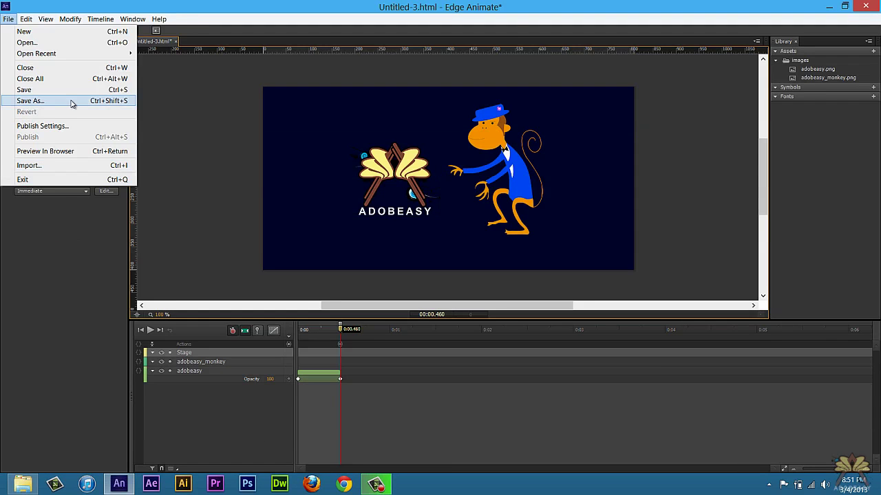
{"action": "left_click", "coordinate": [71, 100]}
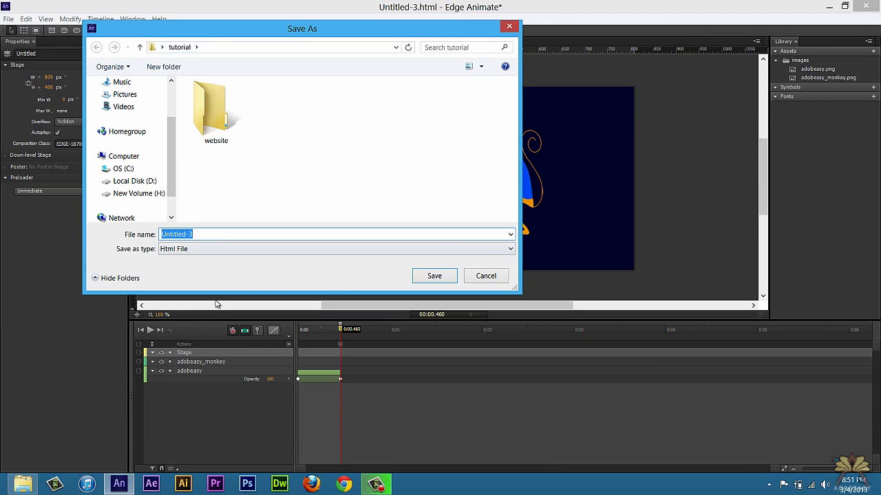
{"action": "key", "text": "BackSpace"}
{"action": "type", "text": "tutorial"}
{"action": "key", "text": "Return"}
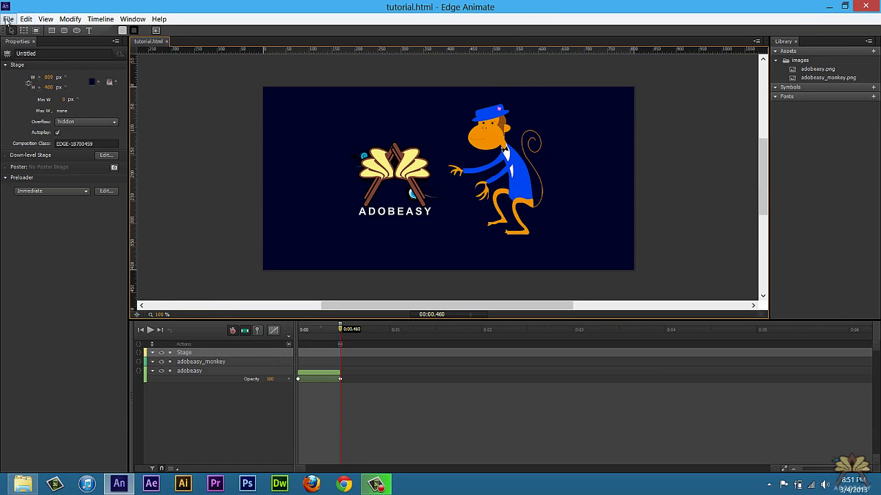
{"action": "left_click", "coordinate": [8, 18]}
Step: In Publish Settings, enable Google Chrome Frame for IE 6–8 with IFrame Prompt, then view Animate Deployment Package options
{"action": "left_click", "coordinate": [43, 127]}
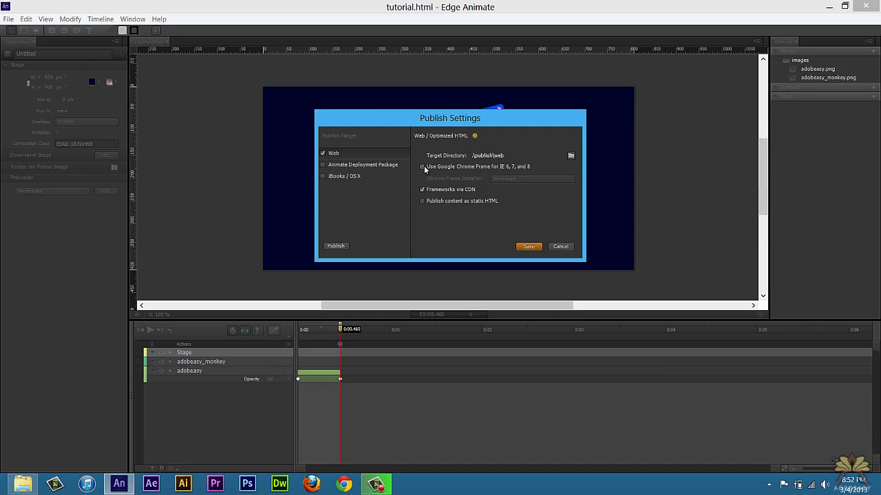
{"action": "left_click", "coordinate": [423, 167]}
{"action": "left_click", "coordinate": [505, 181]}
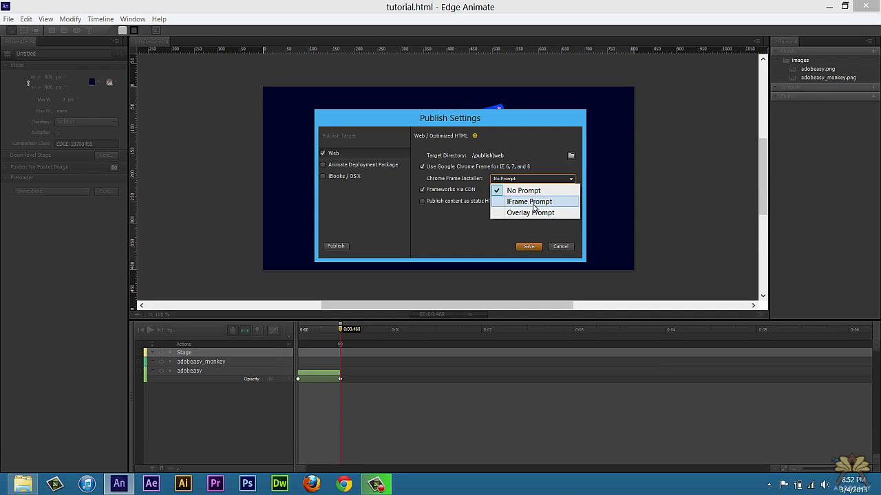
{"action": "left_click", "coordinate": [528, 204]}
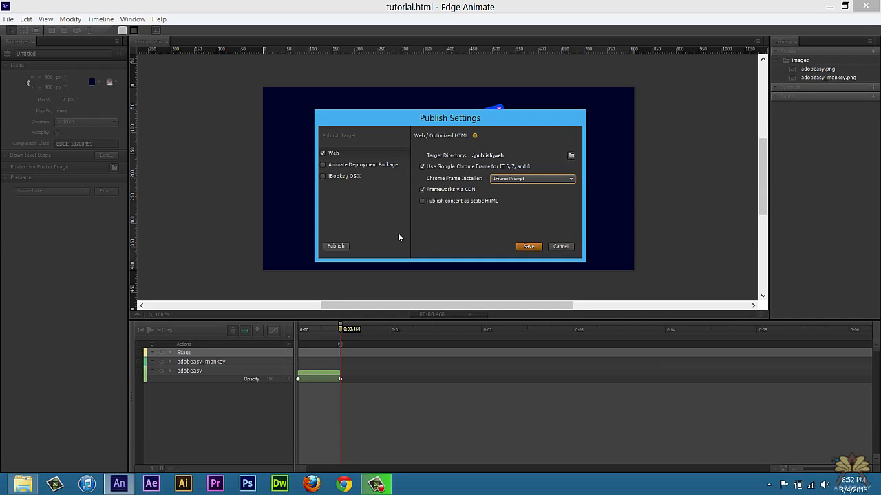
{"action": "left_click", "coordinate": [396, 165]}
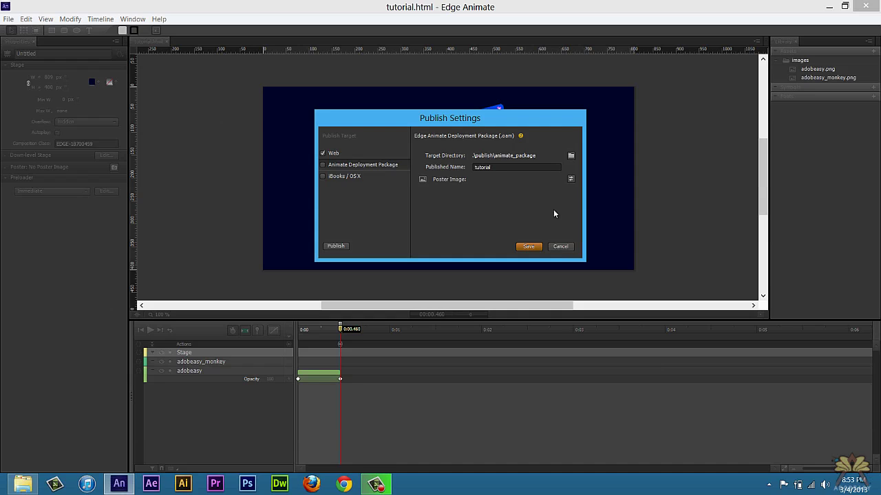
Step: Set the Web target directory to the website folder and publish the project
{"action": "left_click", "coordinate": [347, 154]}
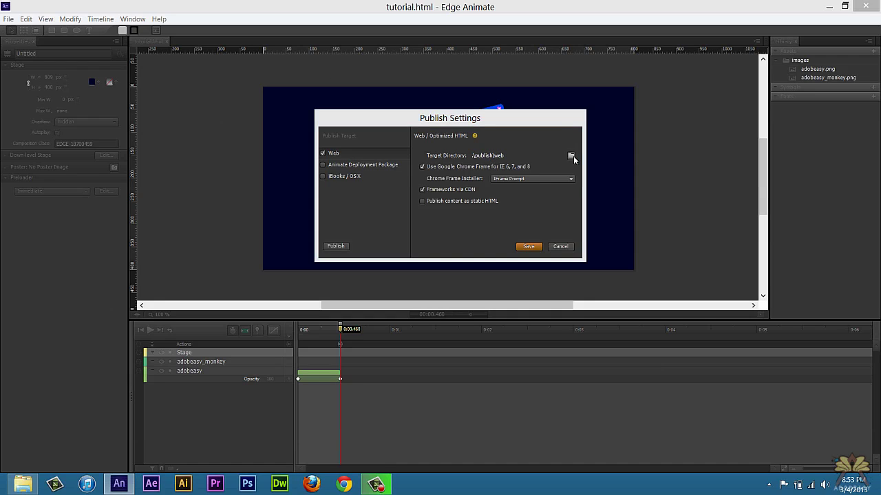
{"action": "left_click", "coordinate": [571, 157]}
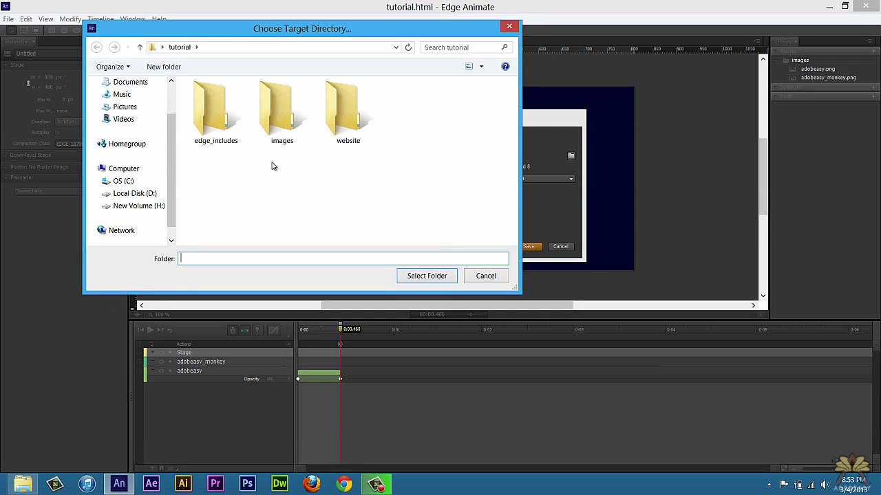
{"action": "left_click", "coordinate": [356, 131]}
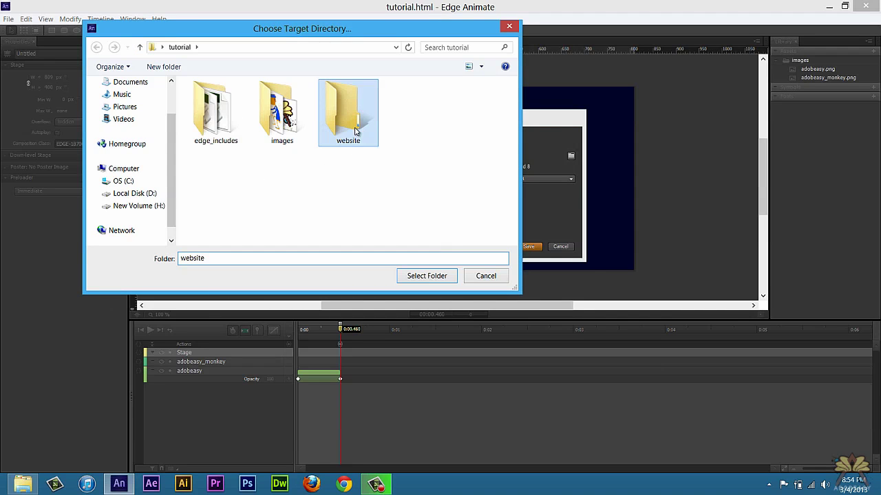
{"action": "left_click", "coordinate": [435, 277]}
{"action": "left_click", "coordinate": [435, 278]}
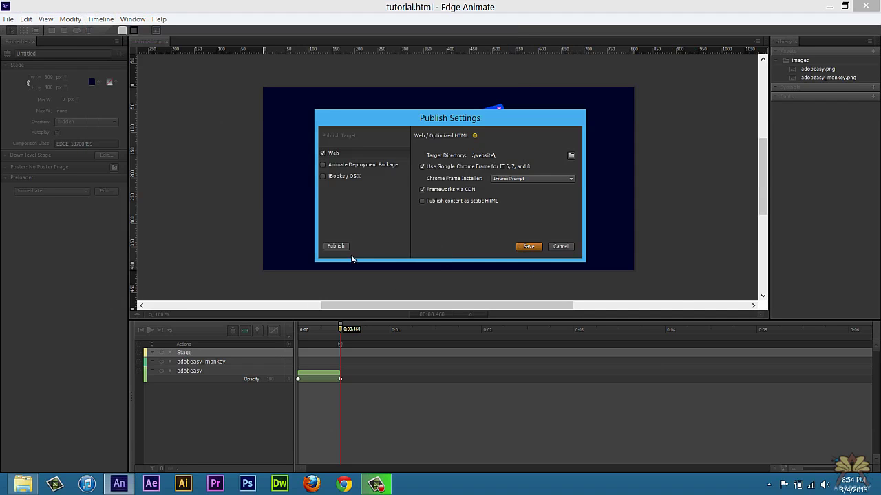
{"action": "left_click", "coordinate": [341, 247]}
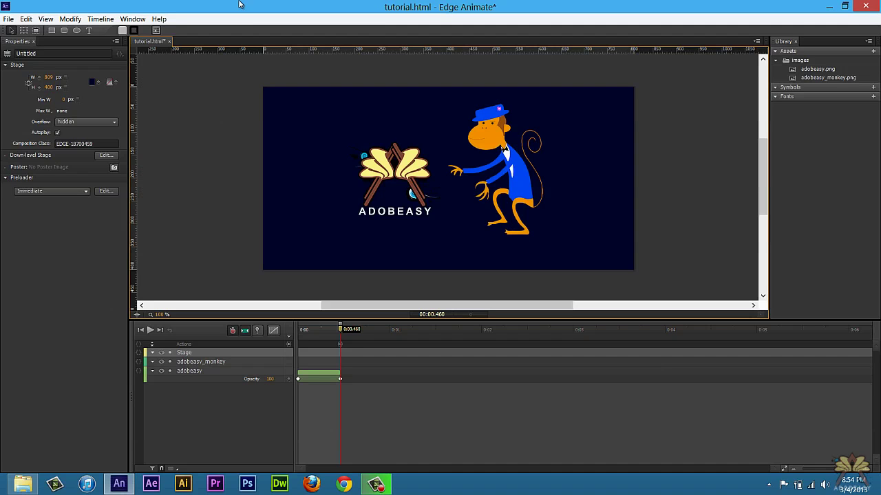
Step: Open the website folder containing the published files in File Explorer
{"action": "left_click", "coordinate": [829, 6]}
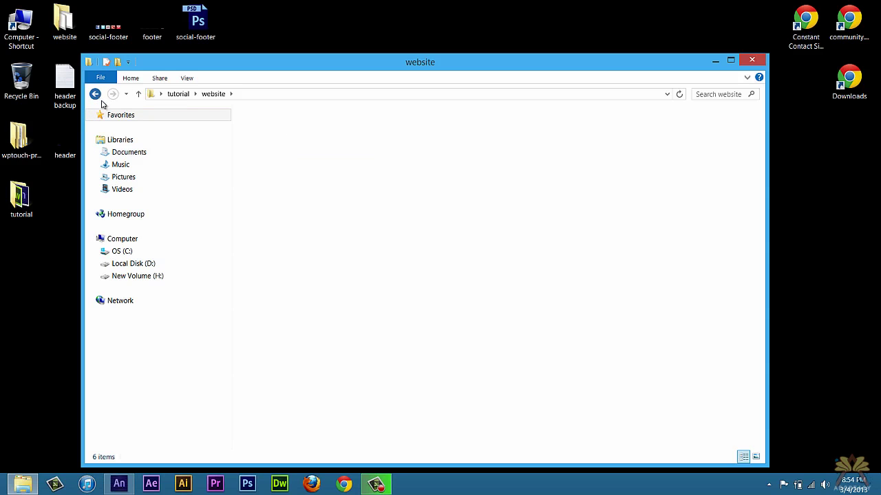
{"action": "left_click", "coordinate": [98, 97]}
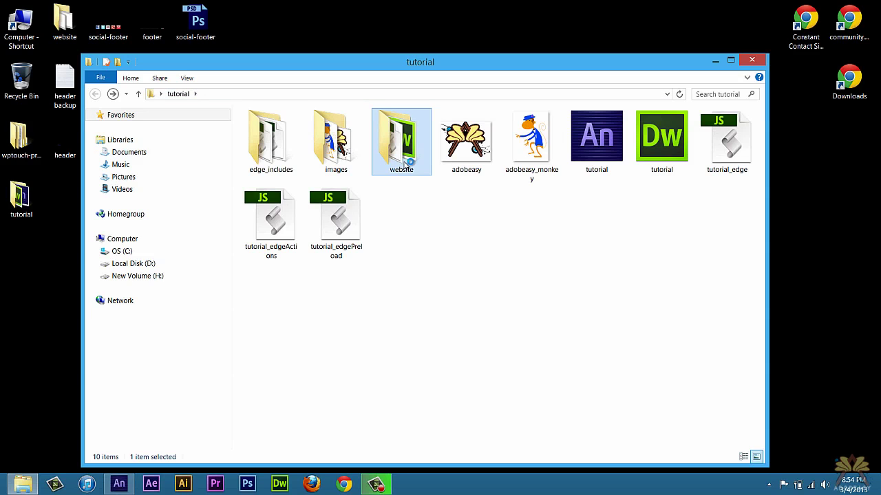
{"action": "double_click", "coordinate": [406, 163]}
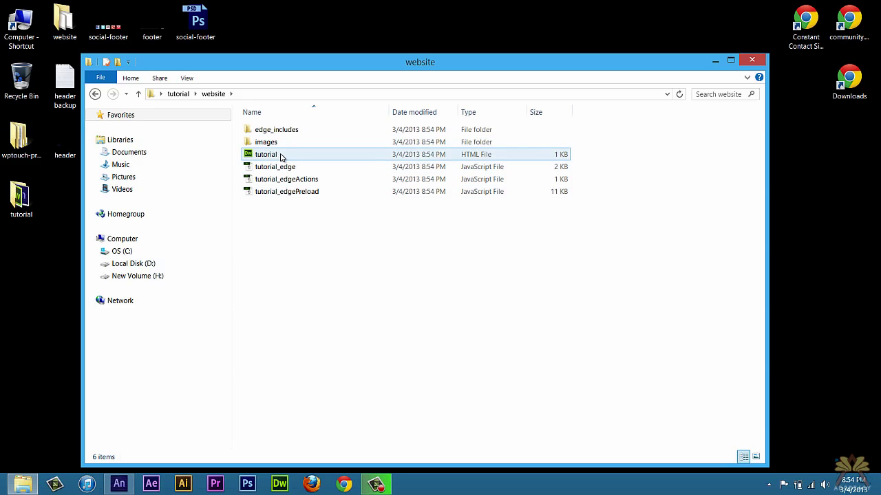
Step: Open tutorial.html with Adobe Dreamweaver CS6
{"action": "left_click", "coordinate": [280, 156]}
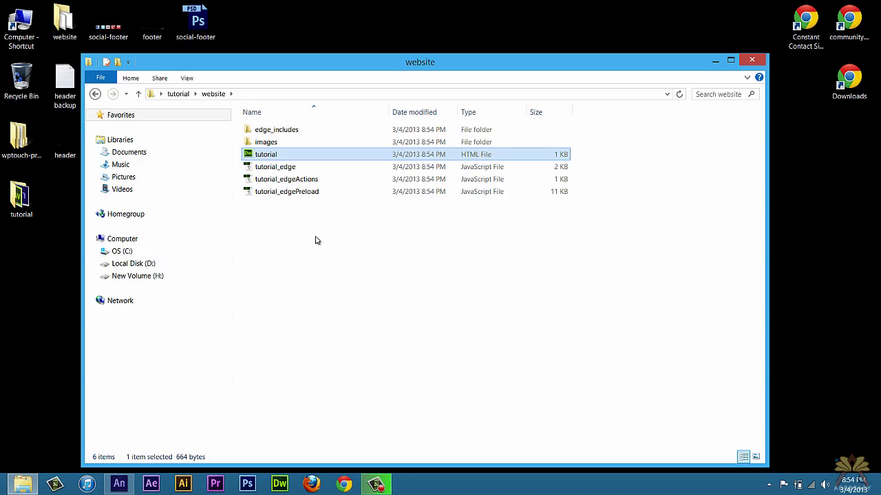
{"action": "right_click", "coordinate": [309, 157]}
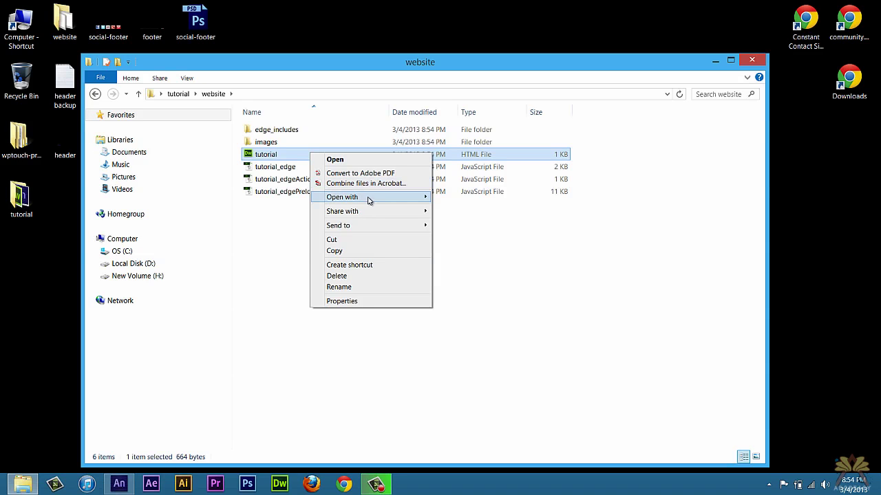
{"action": "mouse_move", "coordinate": [457, 203]}
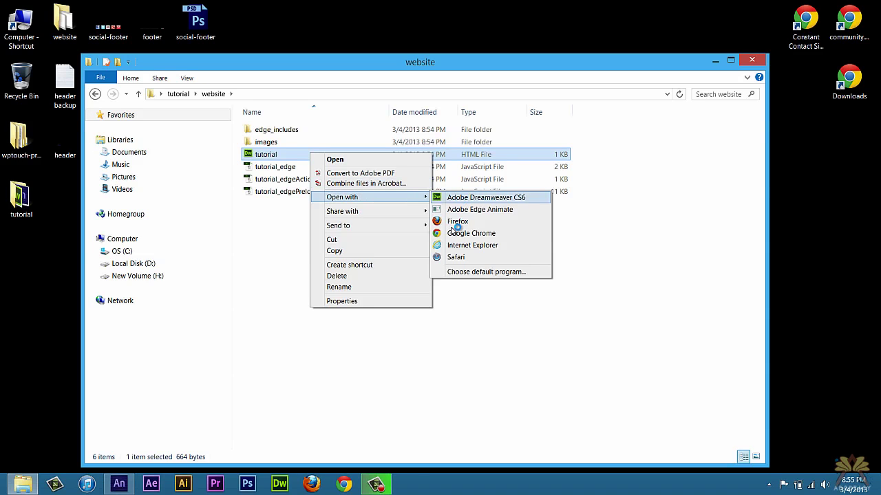
{"action": "left_click", "coordinate": [453, 227]}
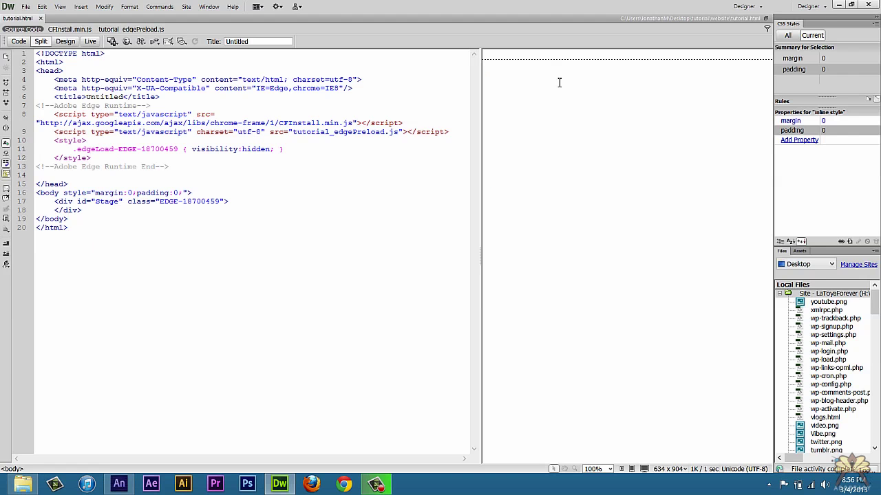
Step: Inspect the Stage div in the page preview and select the Untitled page title
{"action": "left_click", "coordinate": [561, 64]}
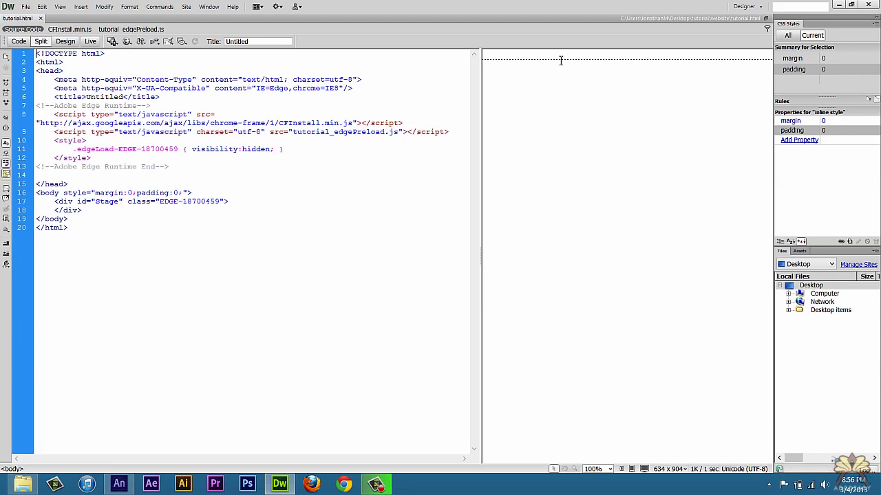
{"action": "left_click", "coordinate": [563, 61]}
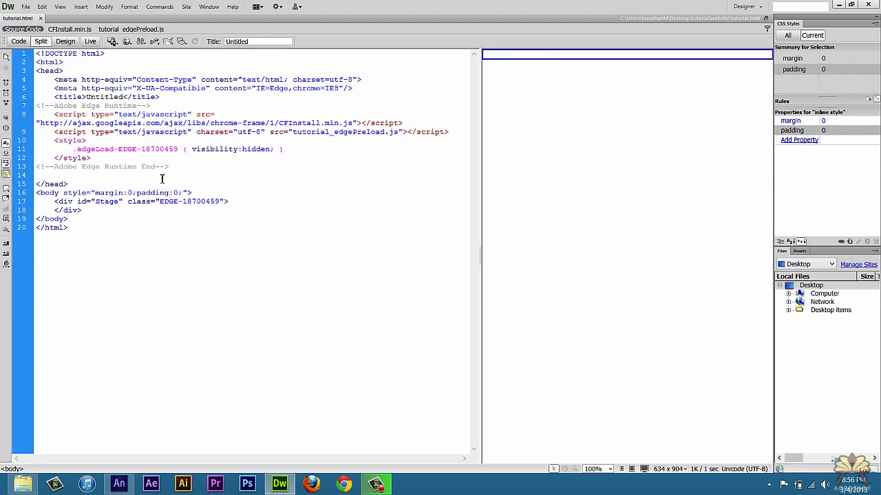
{"action": "left_click", "coordinate": [259, 258]}
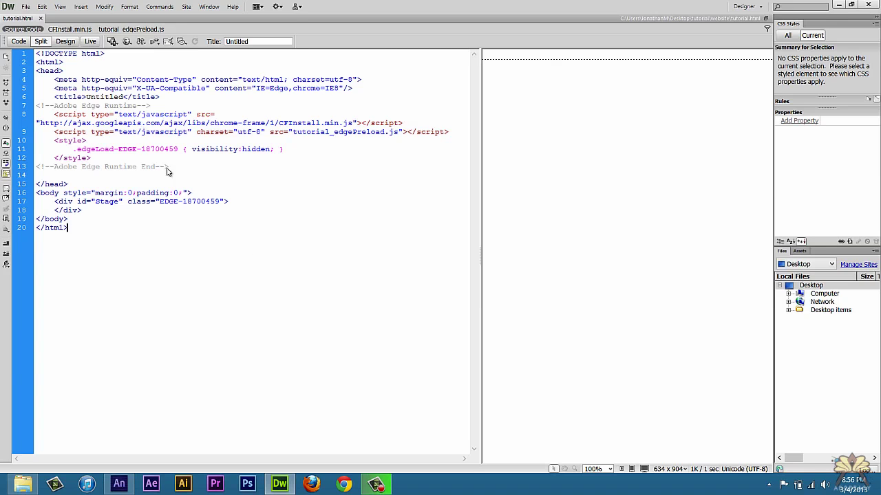
{"action": "left_click", "coordinate": [290, 40]}
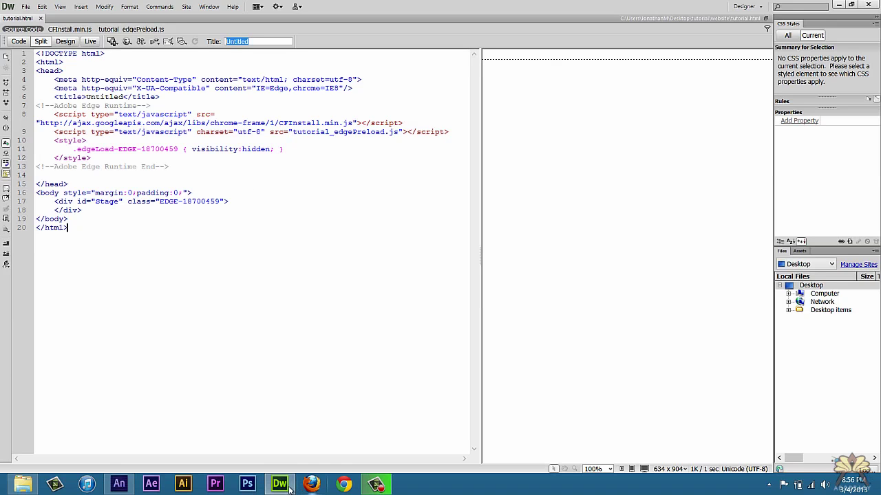
Step: Return to the website folder in File Explorer and select edge_includes
{"action": "key", "text": "alt+Tab"}
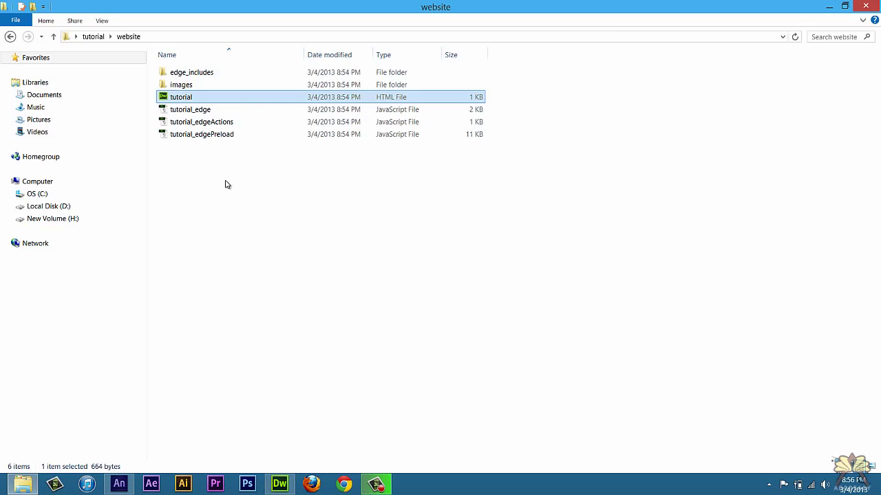
{"action": "left_click", "coordinate": [203, 73], "text": "ctrl"}
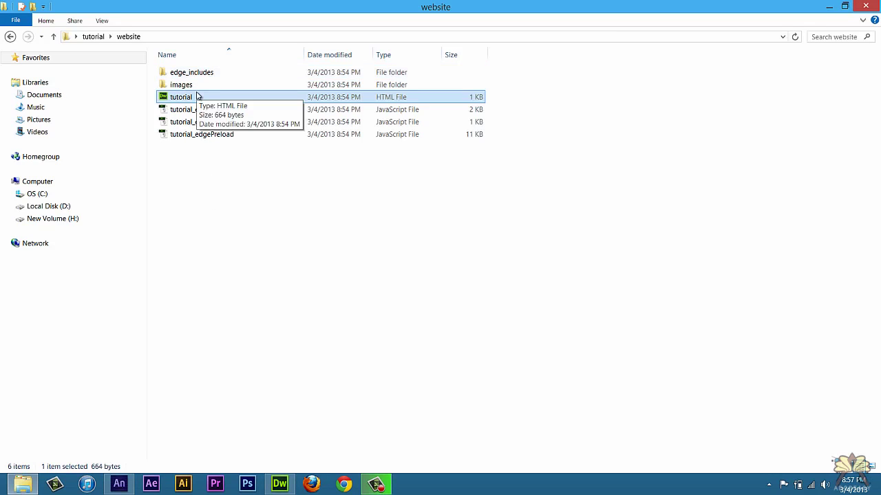